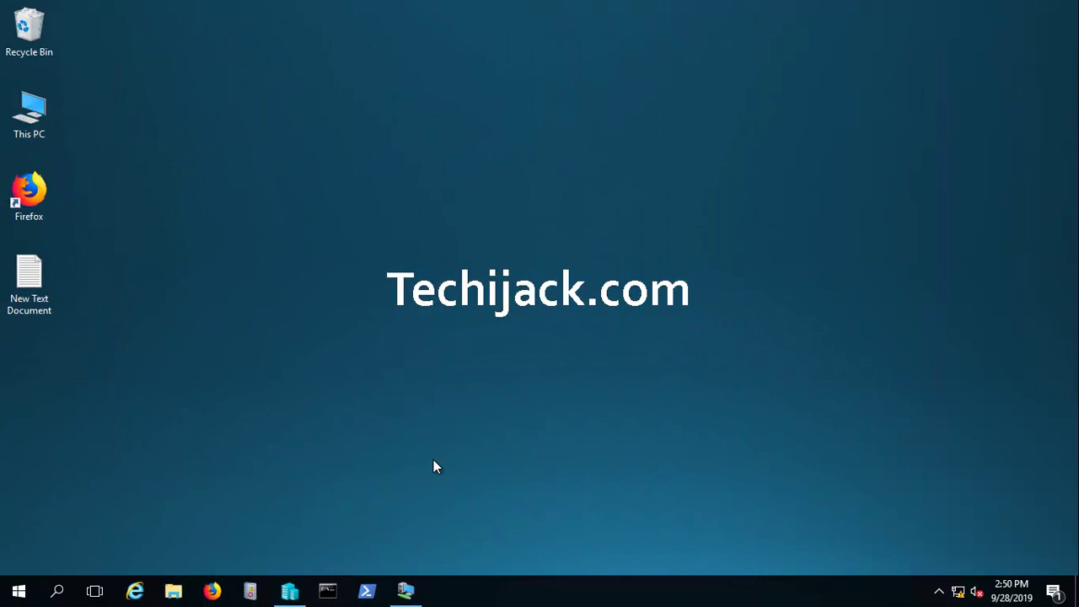
Unlock the EX01 VM and start a new custom rule under mail flow > rules in Firefox.
left_click(405, 590)
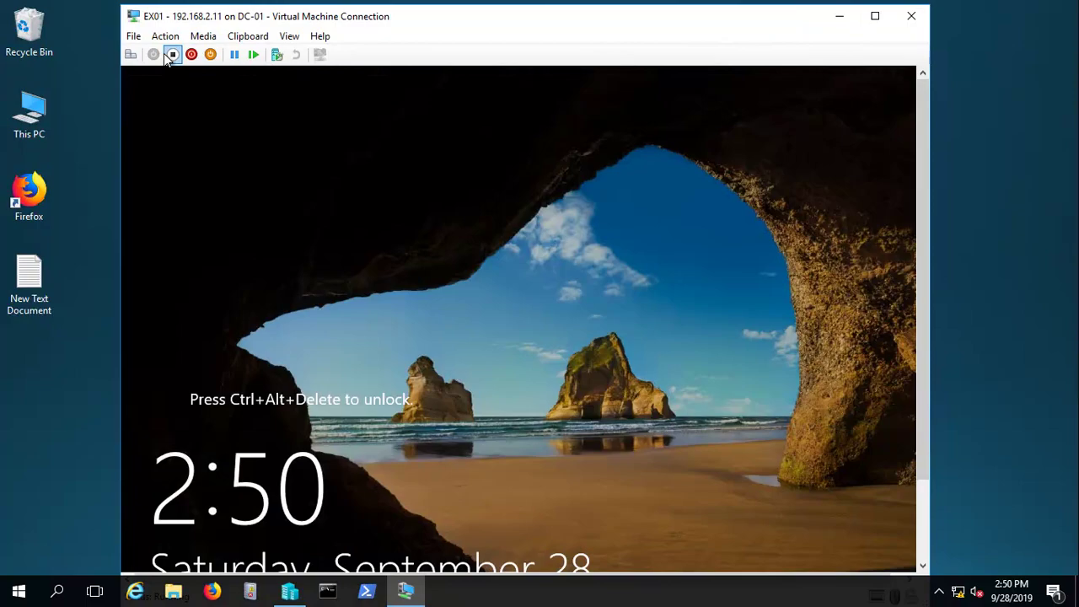
left_click(132, 60)
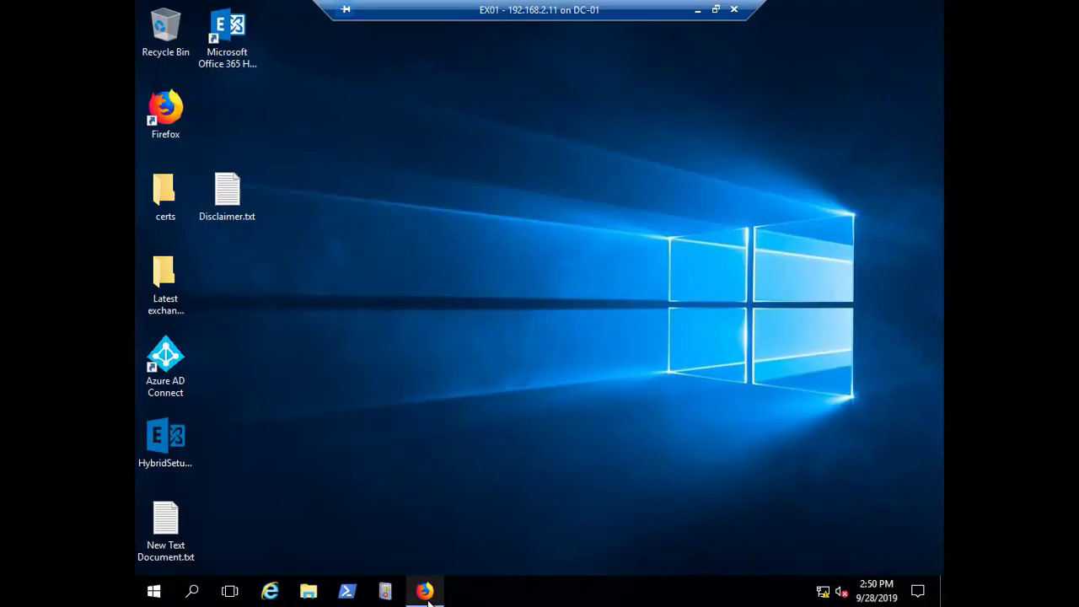
left_click(425, 591)
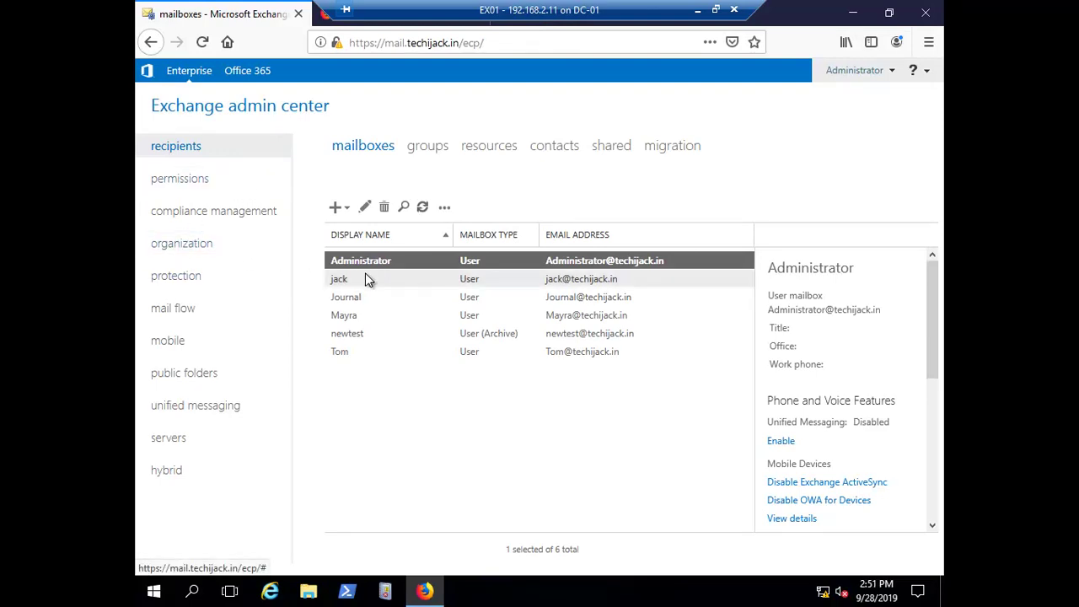
left_click(172, 311)
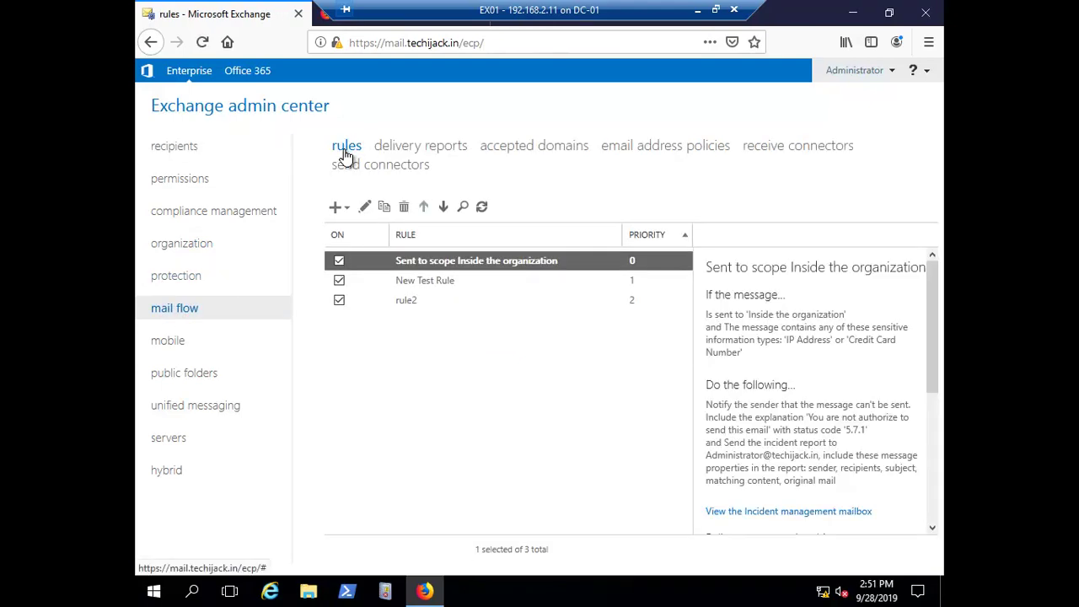
left_click(345, 210)
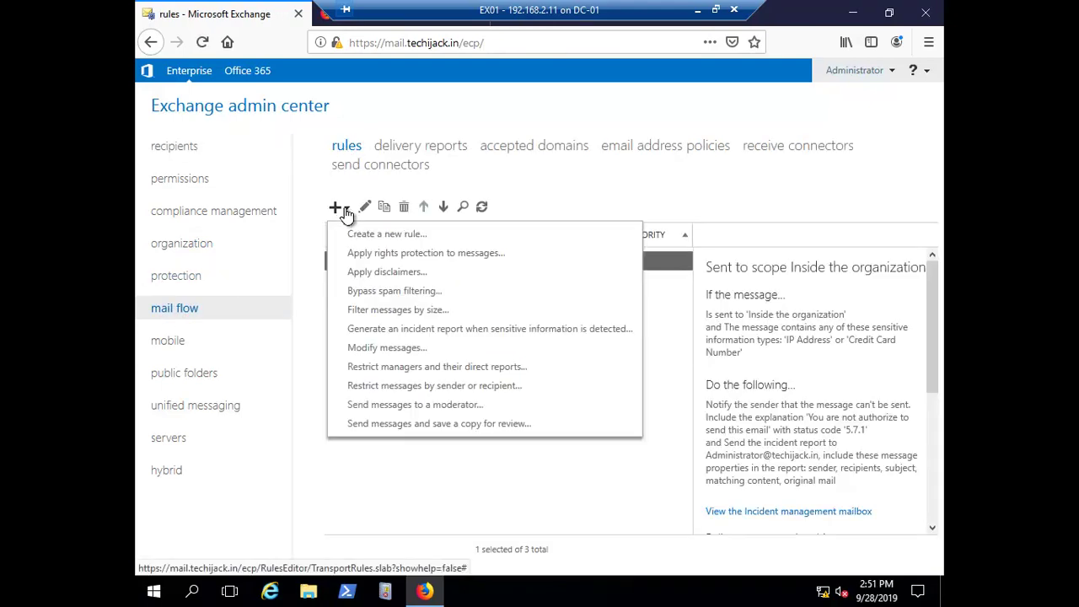
left_click(381, 236)
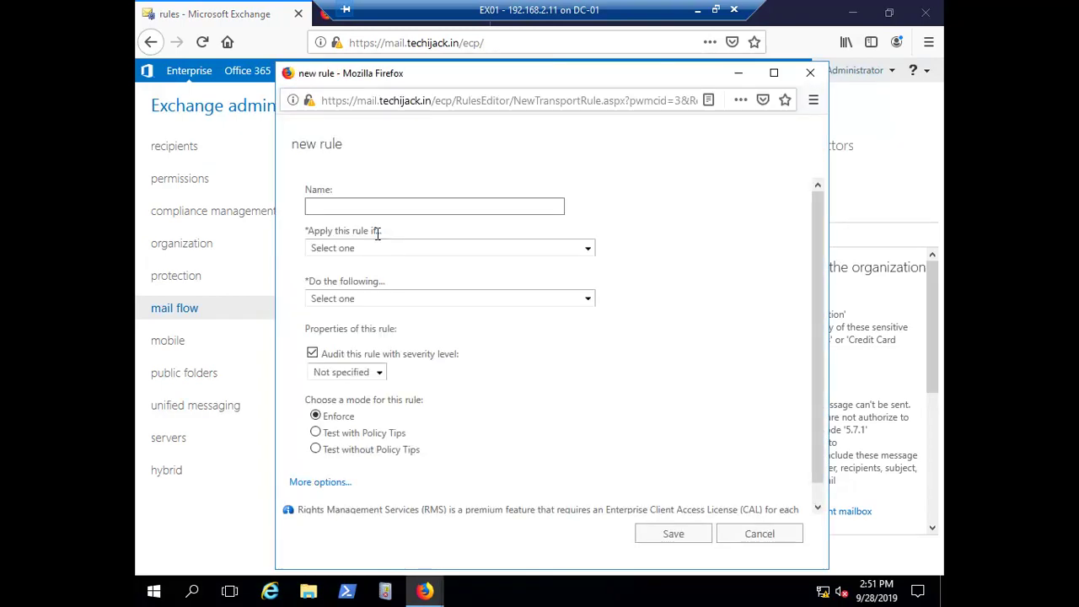
Name the rule 'Techijack Disclaimer' and set its condition to Apply to all messages.
left_click(319, 207)
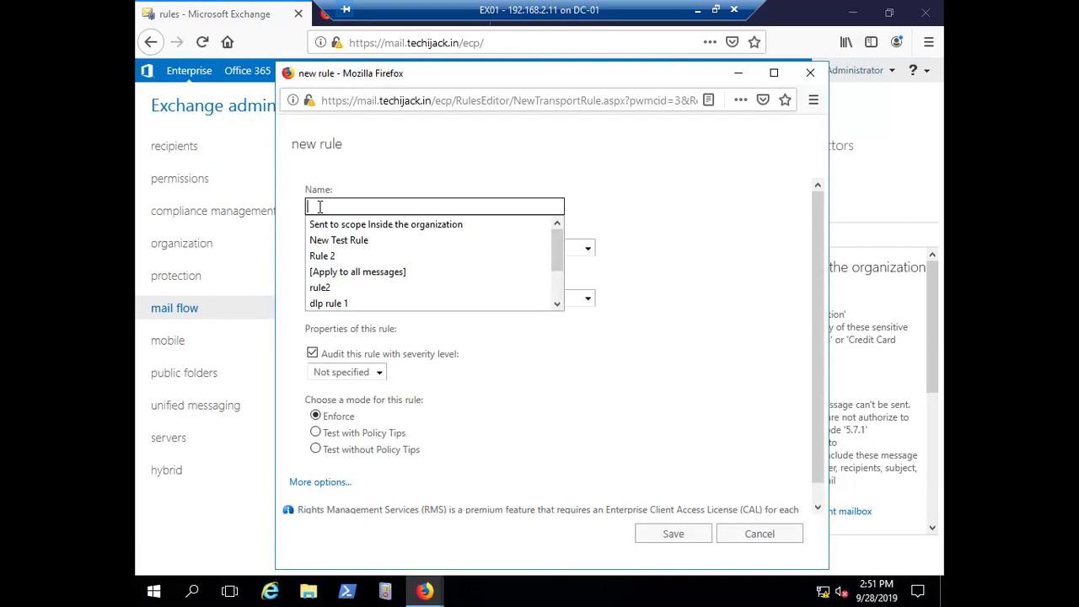
type("Tech")
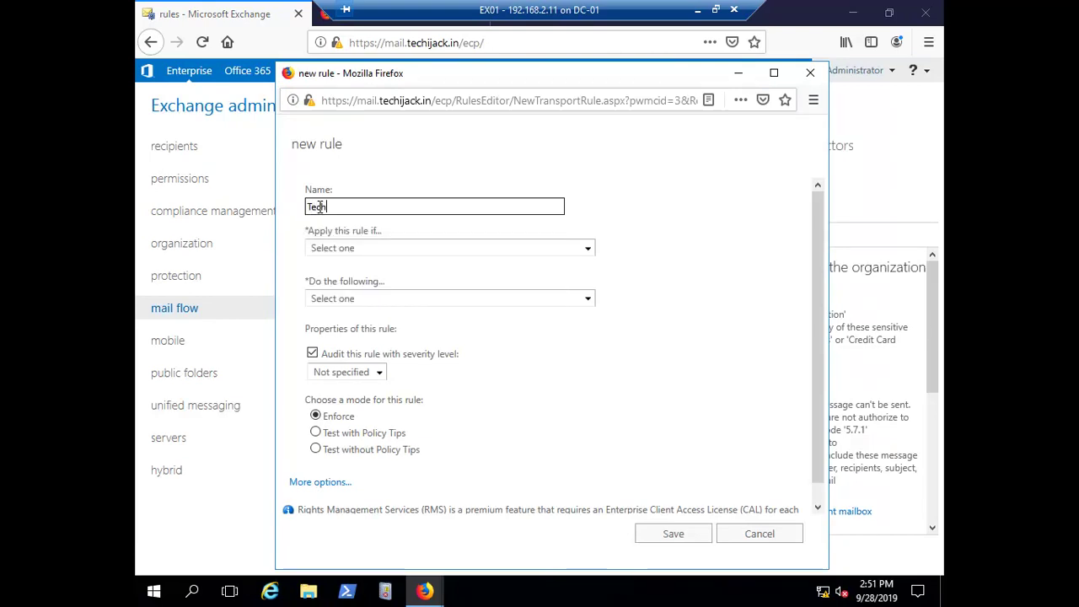
type("ijack Disclaimer")
left_click(444, 255)
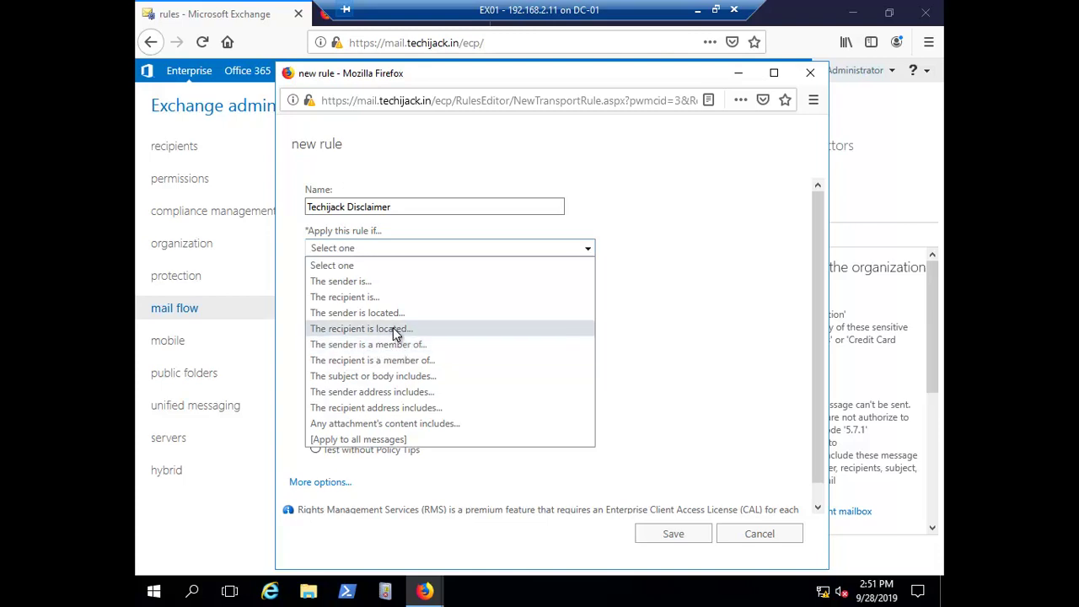
left_click(331, 439)
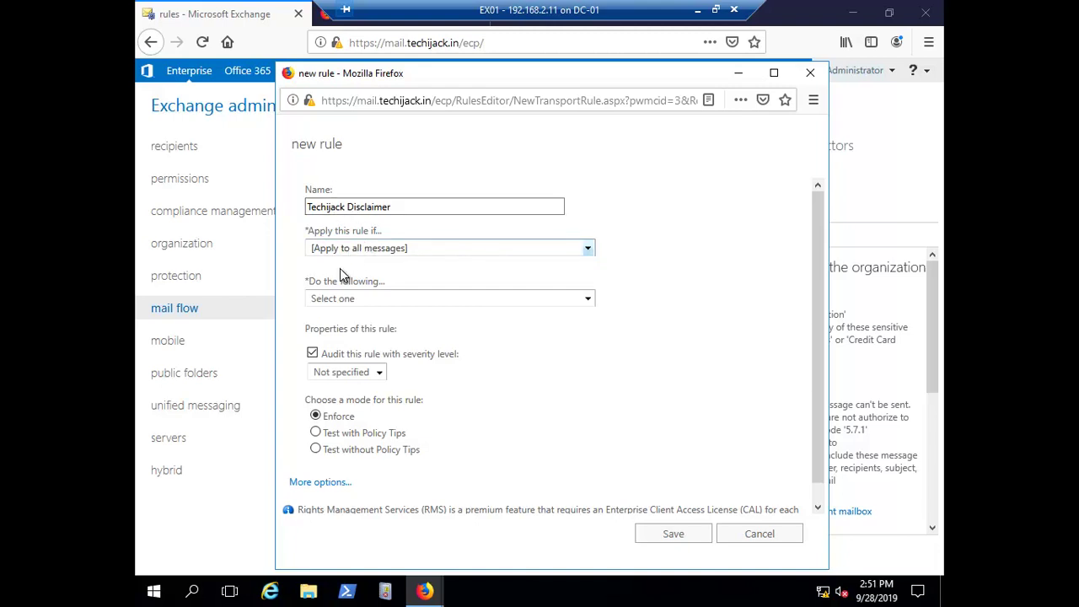
left_click(588, 300)
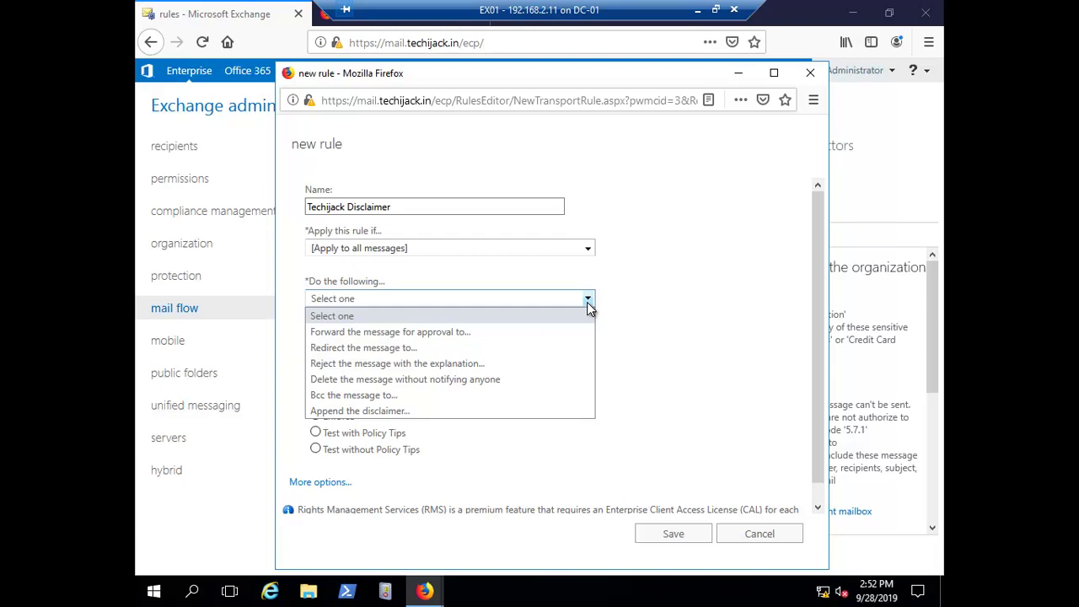
Make the rule append a disclaimer, pasting the text from Disclaimer.txt.
left_click(343, 411)
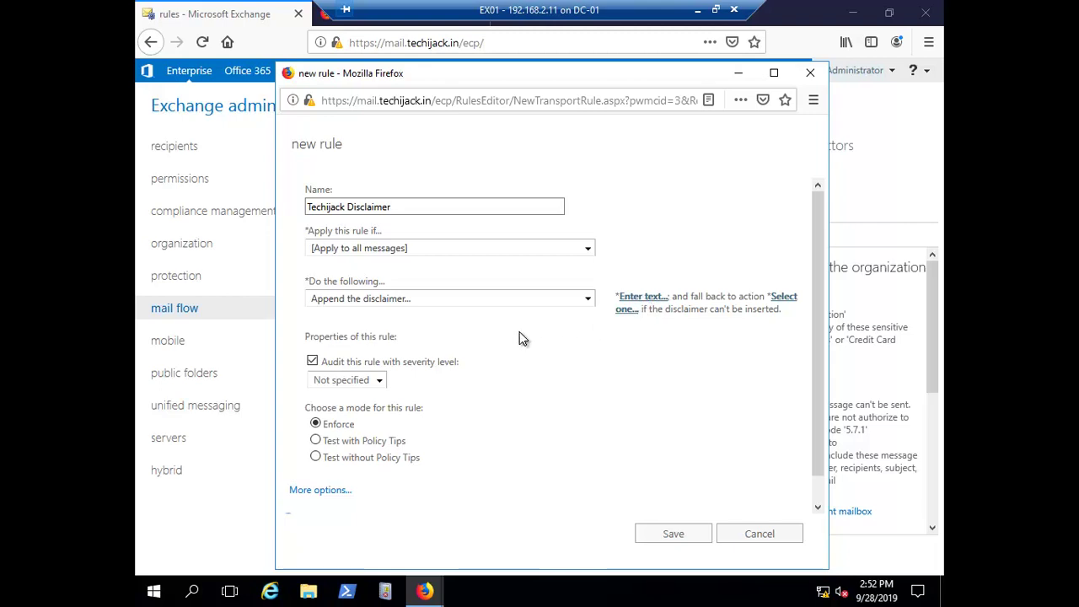
left_click(852, 12)
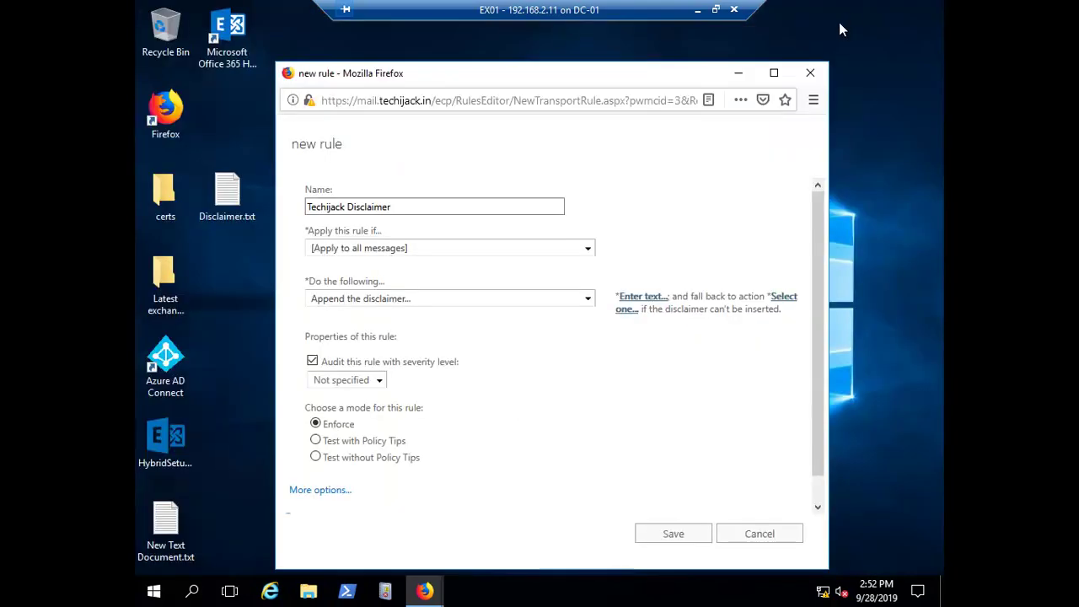
double_click(228, 199)
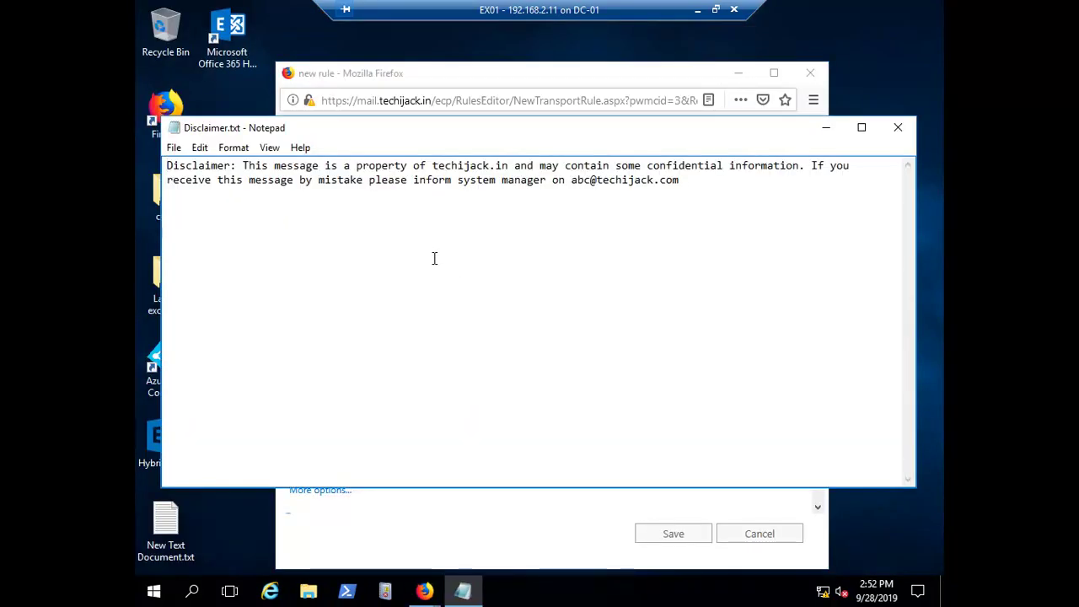
key("ctrl+a")
key("ctrl+c")
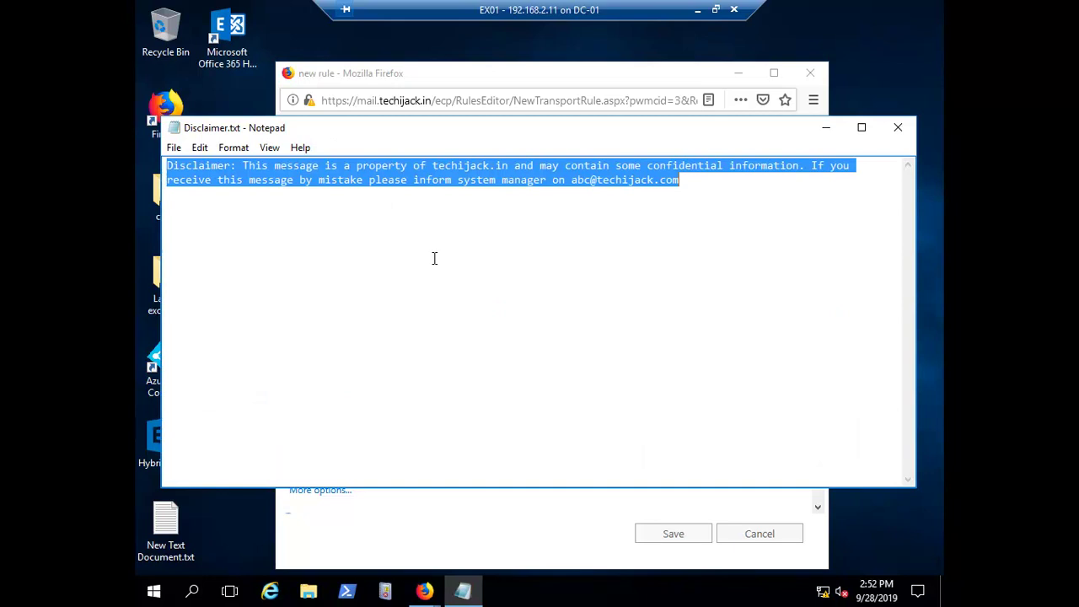
left_click(898, 127)
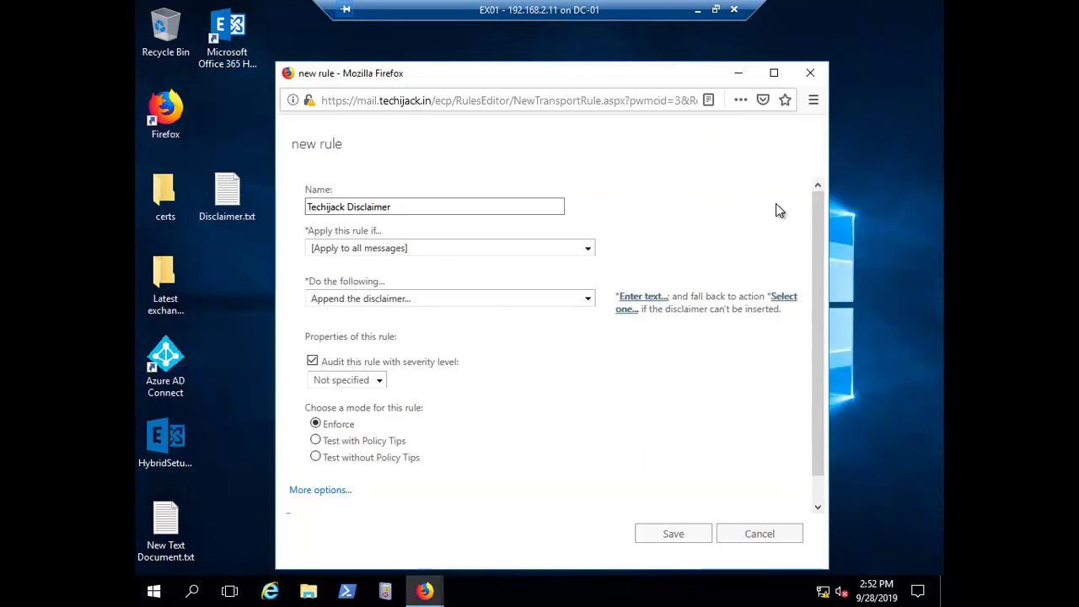
left_click(639, 298)
left_click(472, 317)
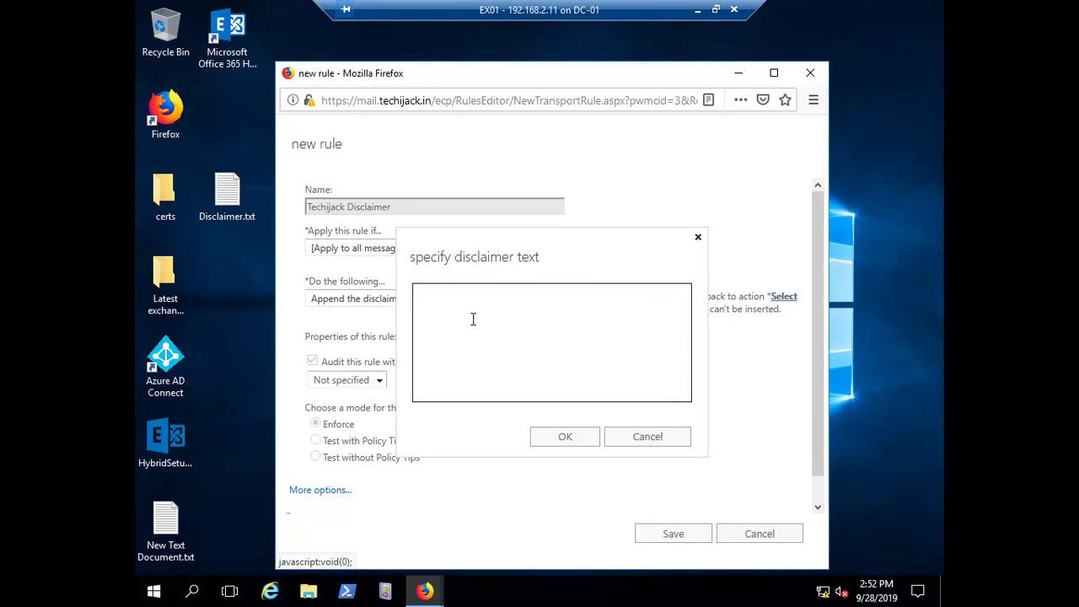
key("ctrl+v")
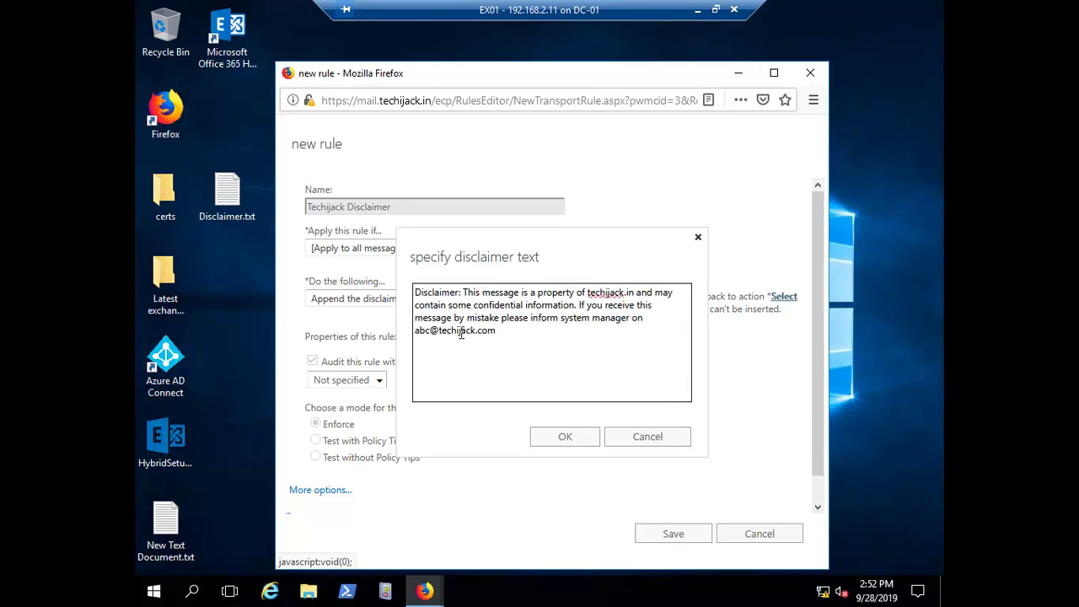
left_click(560, 449)
Keep Wrap as the fallback action and expand the rule's additional options.
left_click(704, 360)
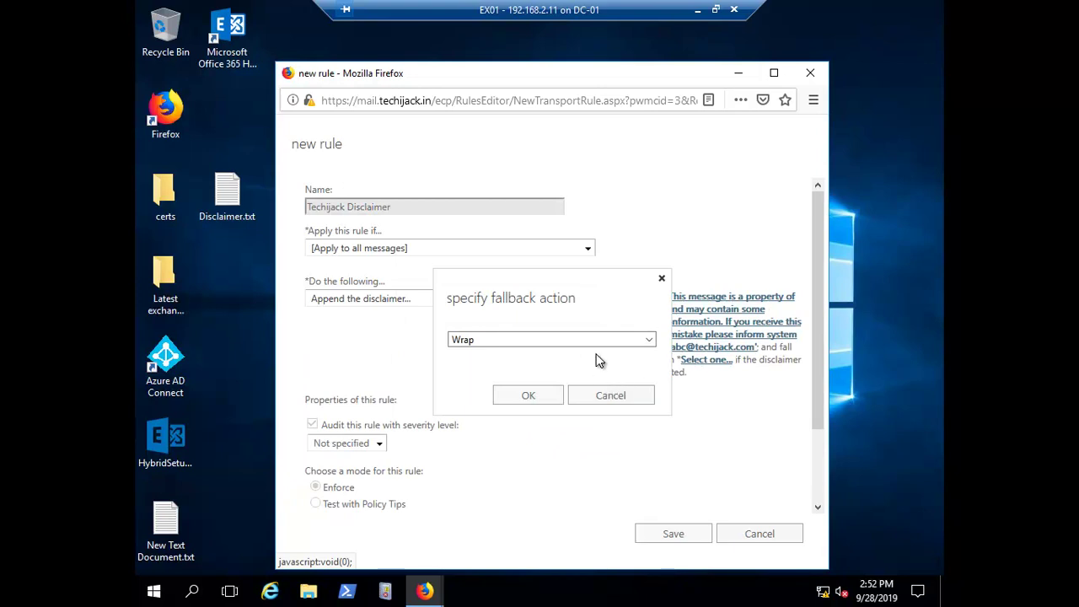
left_click(515, 341)
left_click(514, 354)
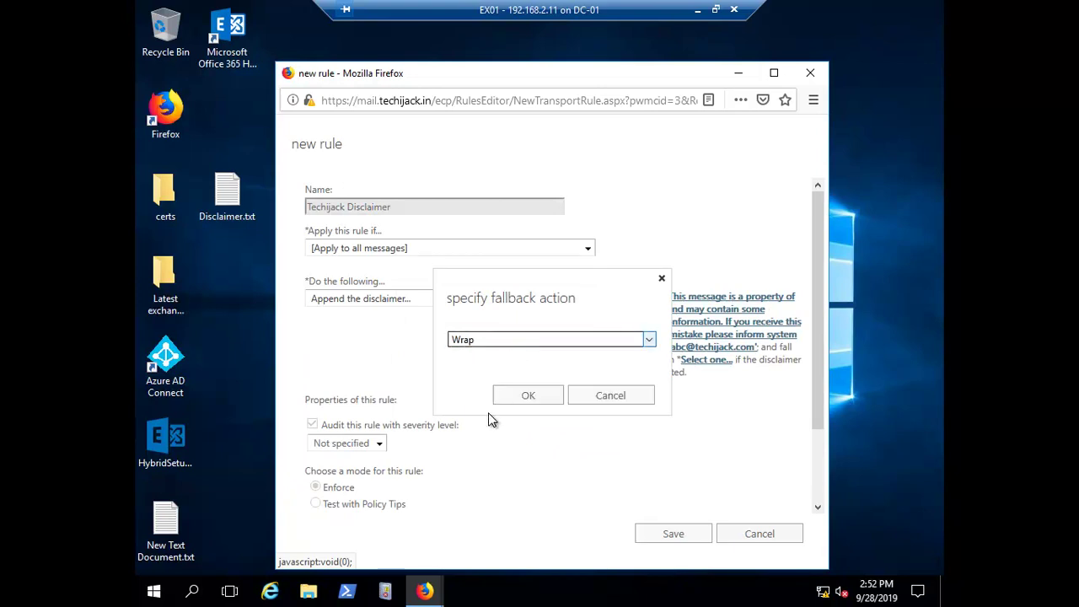
left_click(523, 397)
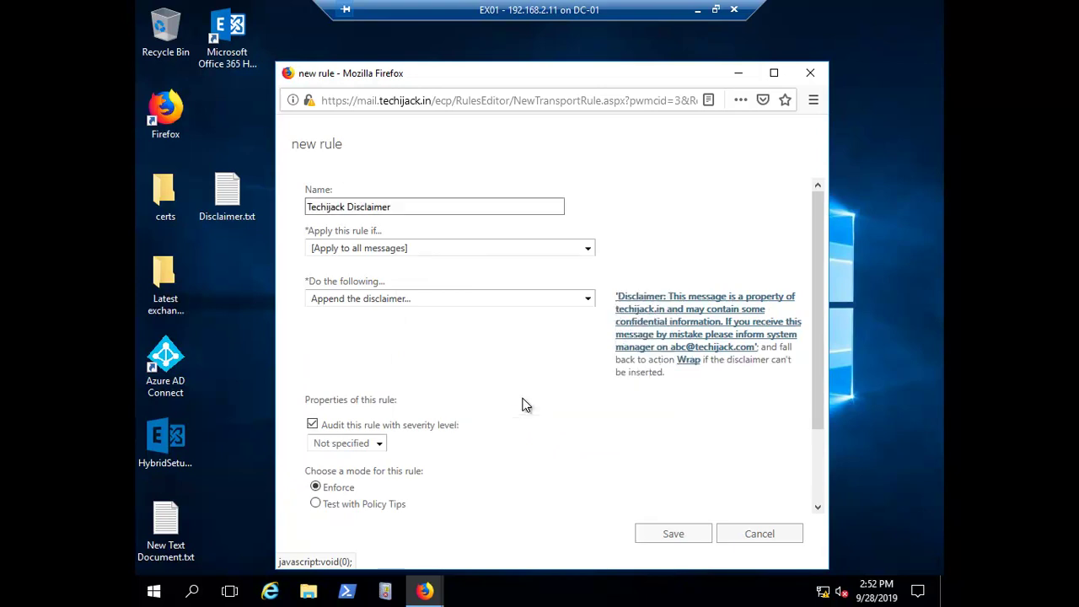
scroll(472, 413, "down", 2)
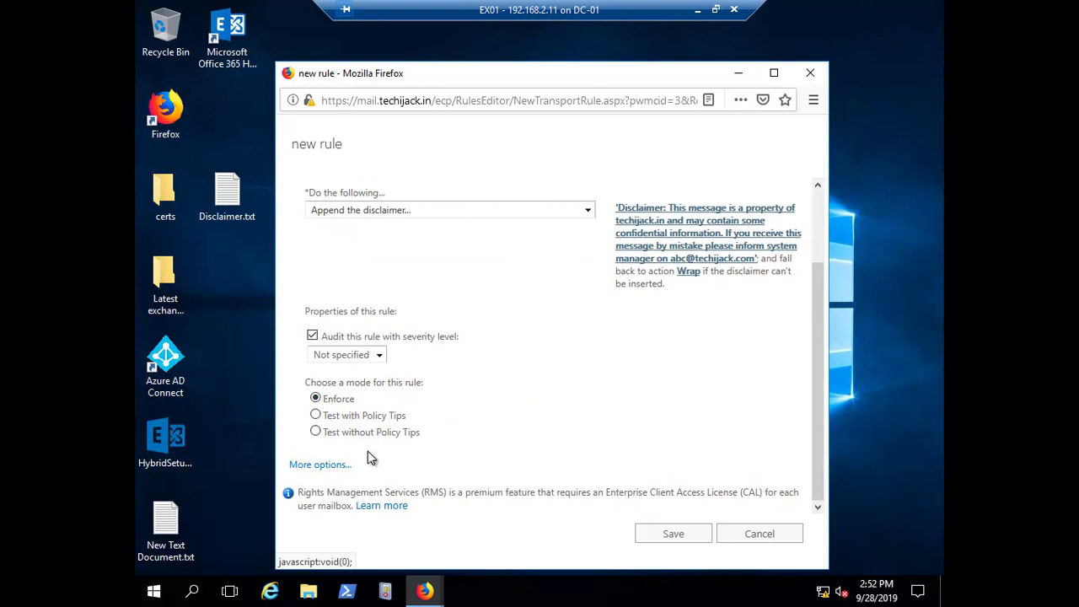
left_click(336, 466)
Enable 'Activate this rule on the following date', accept both warnings, and save the rule.
scroll(436, 419, "down", 5)
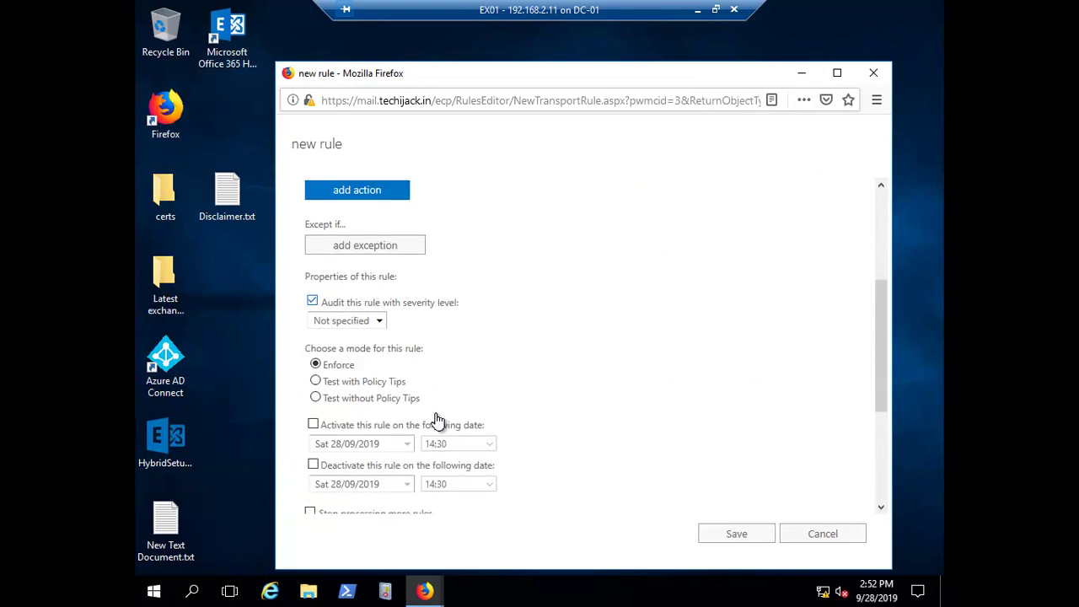
left_click(313, 310)
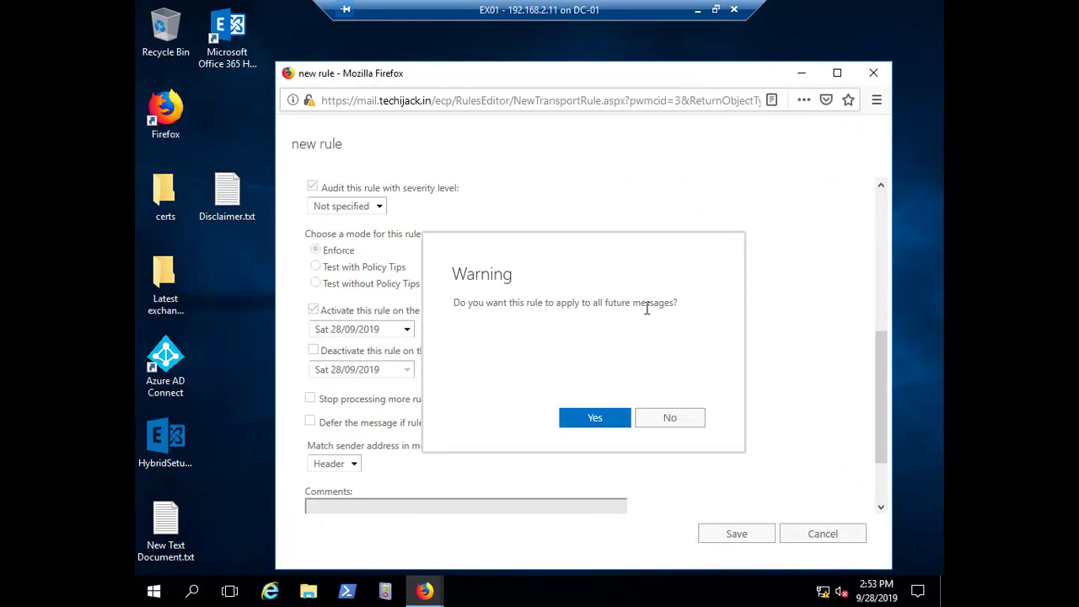
left_click(593, 419)
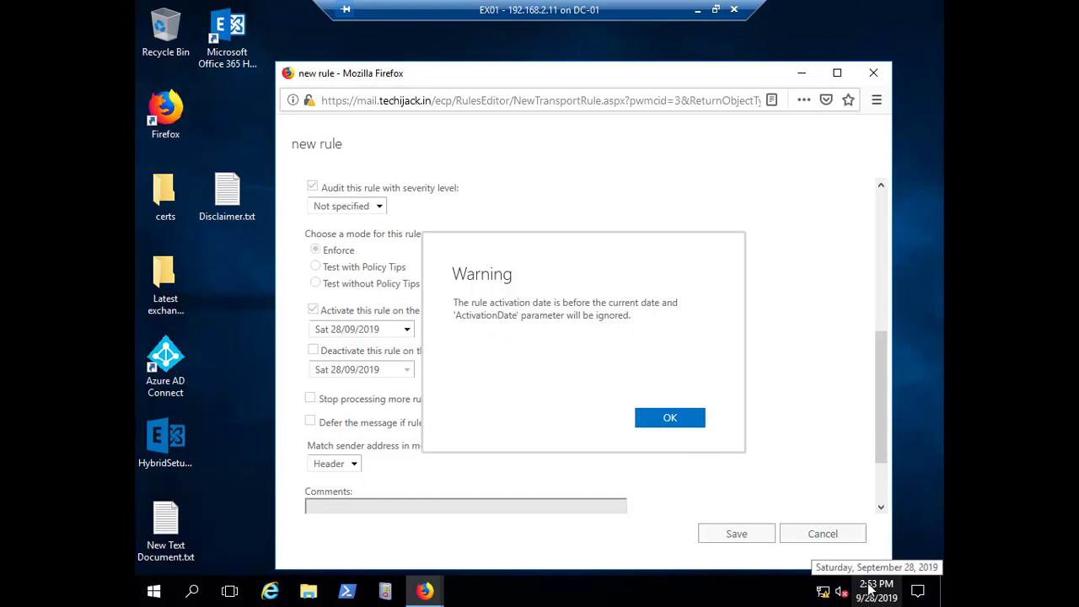
left_click(659, 425)
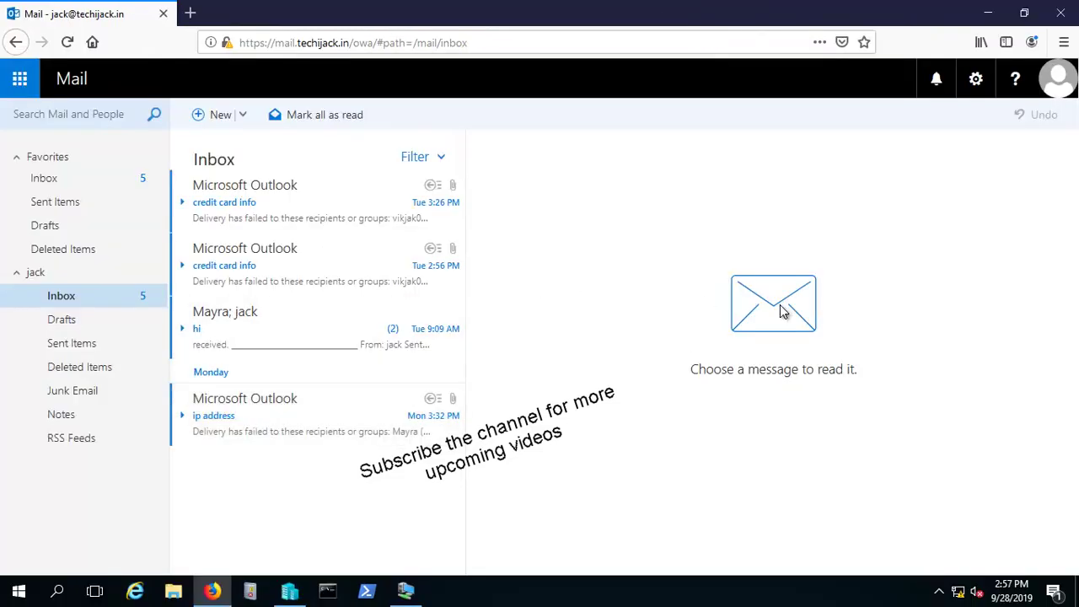
Start a new message addressed to your own mailbox, with a colleague on Cc.
left_click(1057, 80)
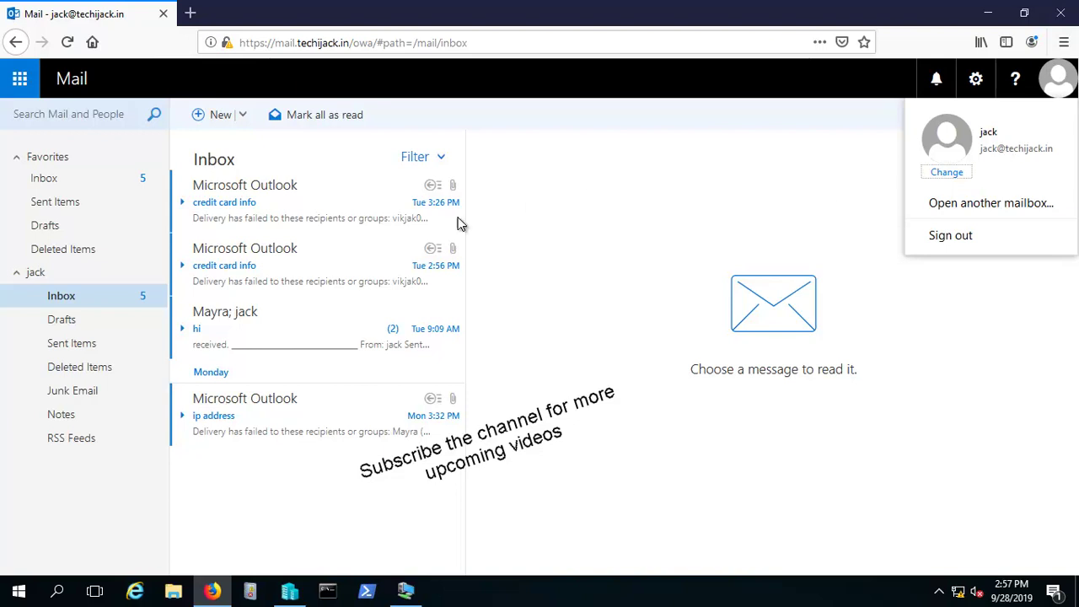
left_click(207, 118)
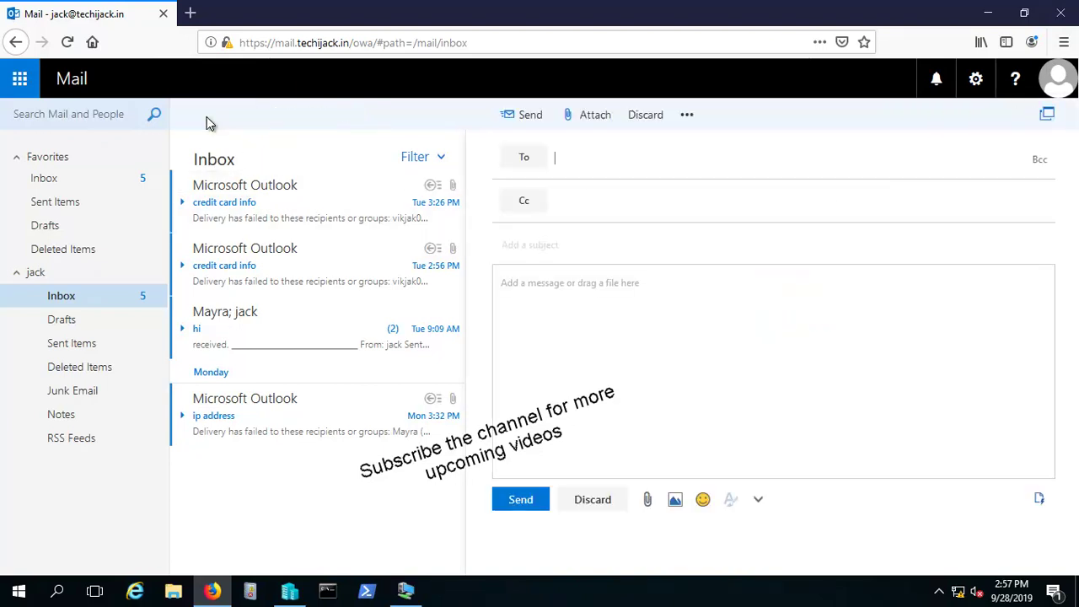
left_click(595, 162)
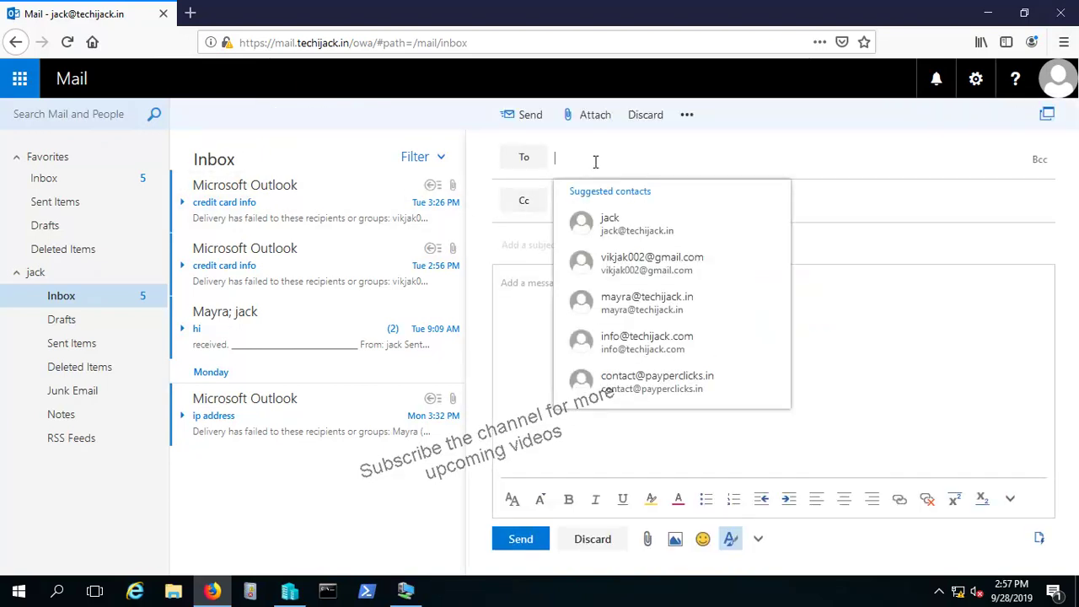
type("jack")
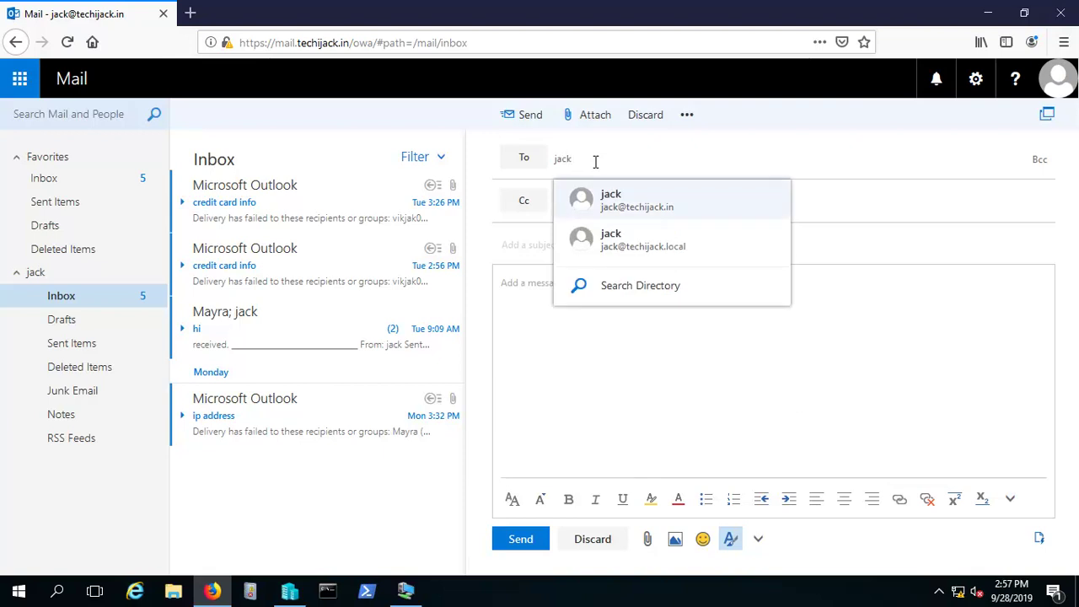
left_click(589, 199)
left_click(574, 200)
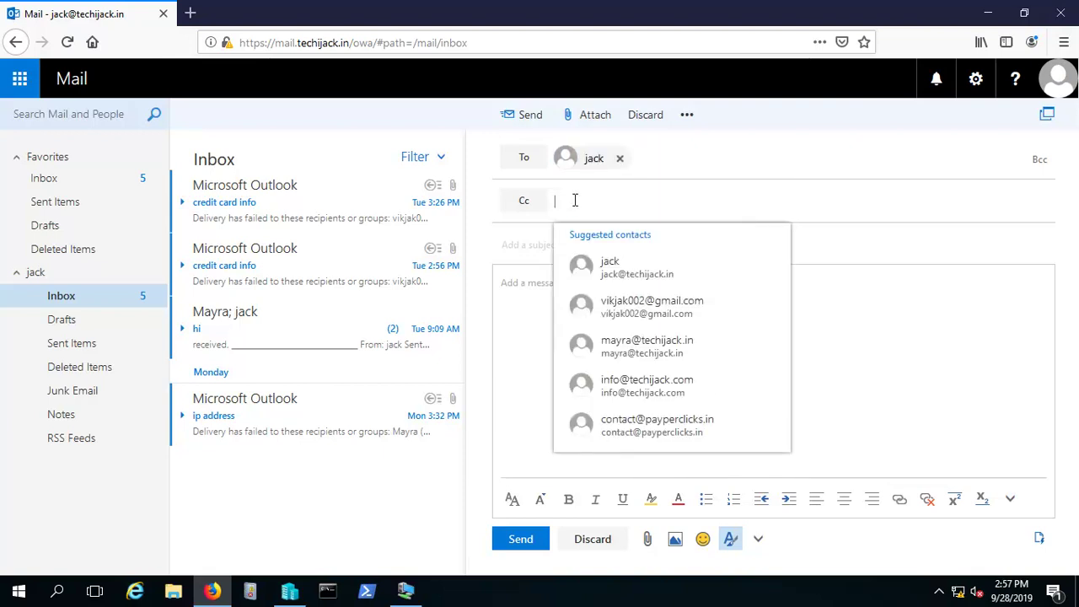
type("May")
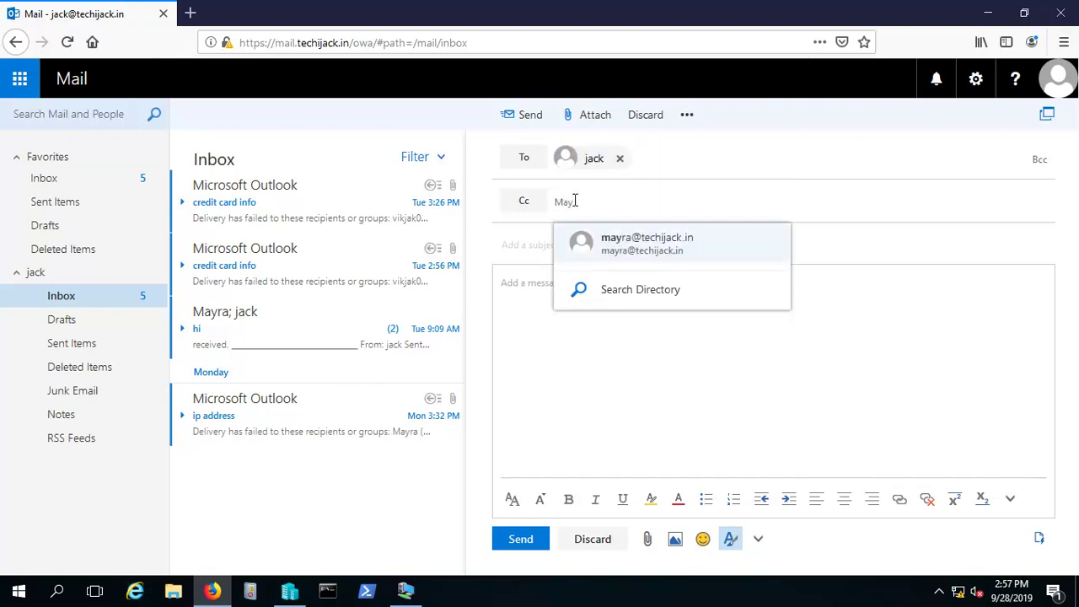
left_click(558, 244)
Enter subject 'Checking Disclaimer' and add blank lines above the sign-off.
left_click(558, 246)
type("Che")
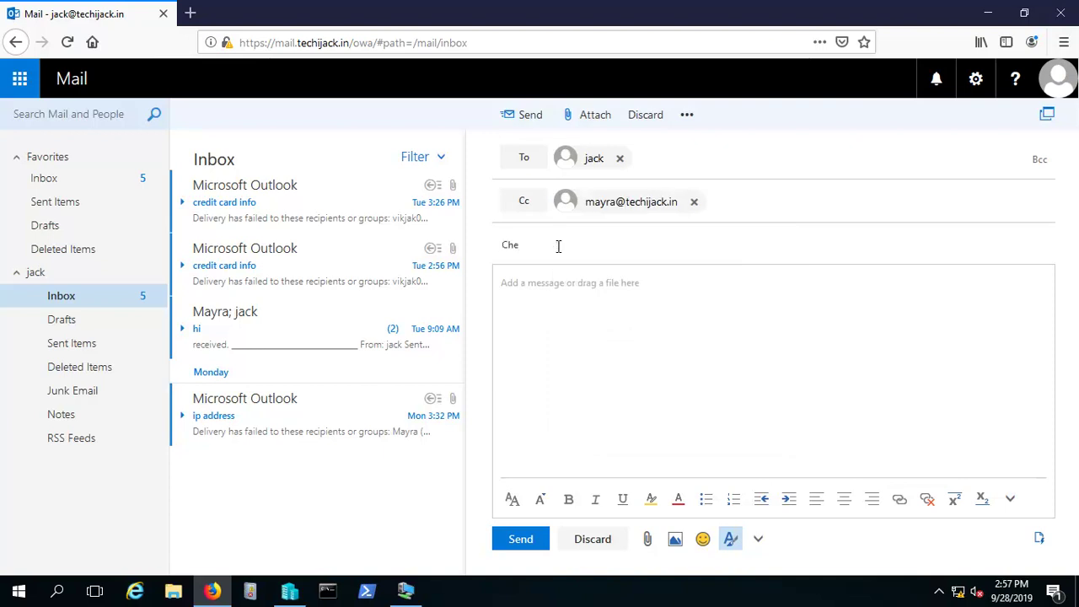
type("cking Disclaimer")
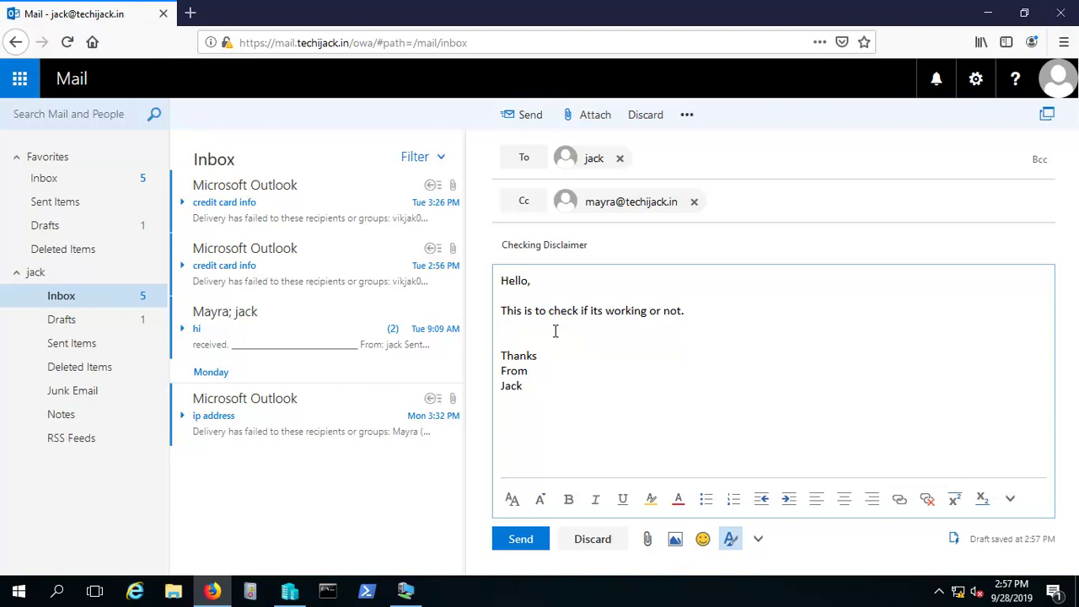
left_click(555, 330)
key("Return")
key("Return")
key("Return")
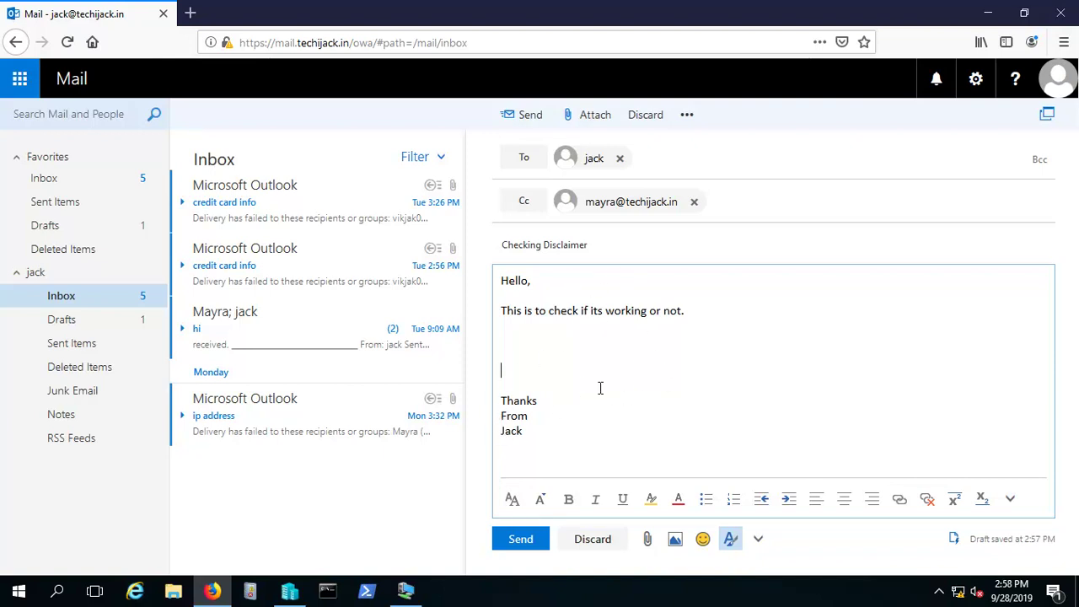
Send the test message, then open it in the Inbox and check the disclaimer at the bottom.
left_click(520, 543)
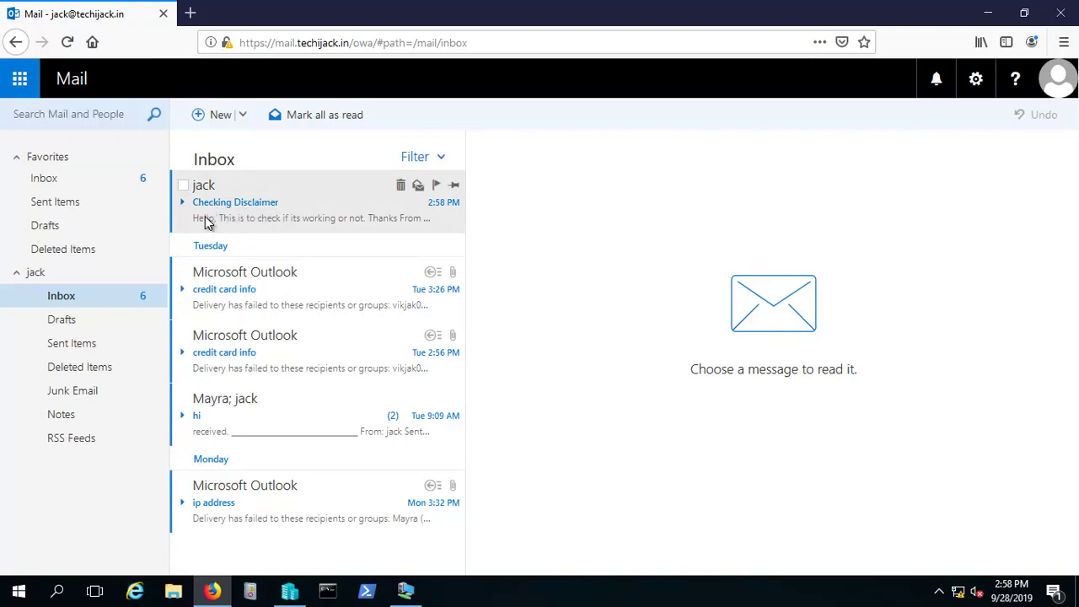
left_click(278, 216)
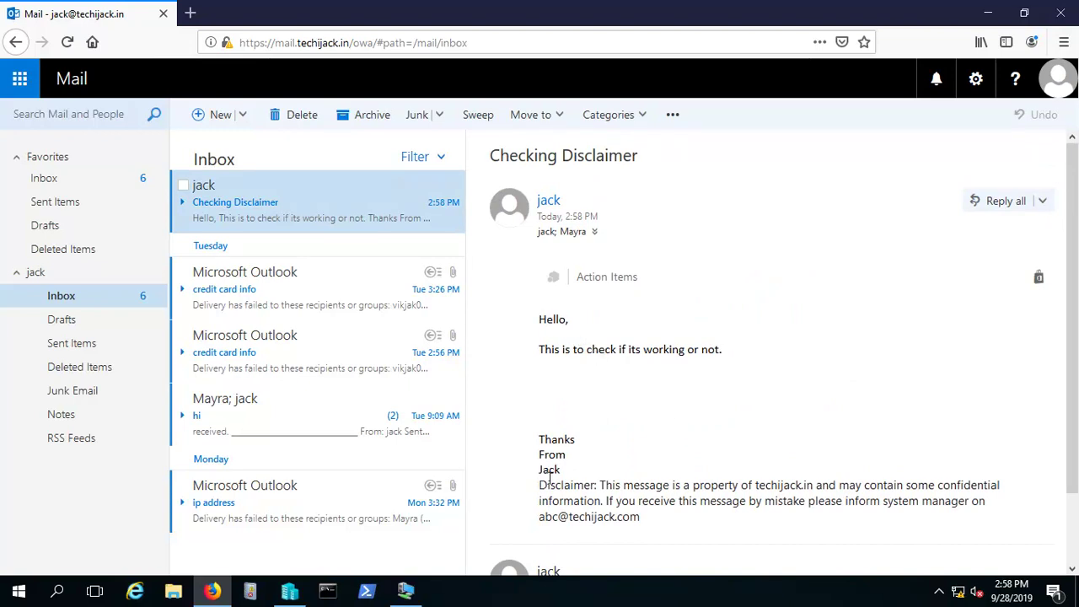
left_click_drag(541, 483, 716, 516)
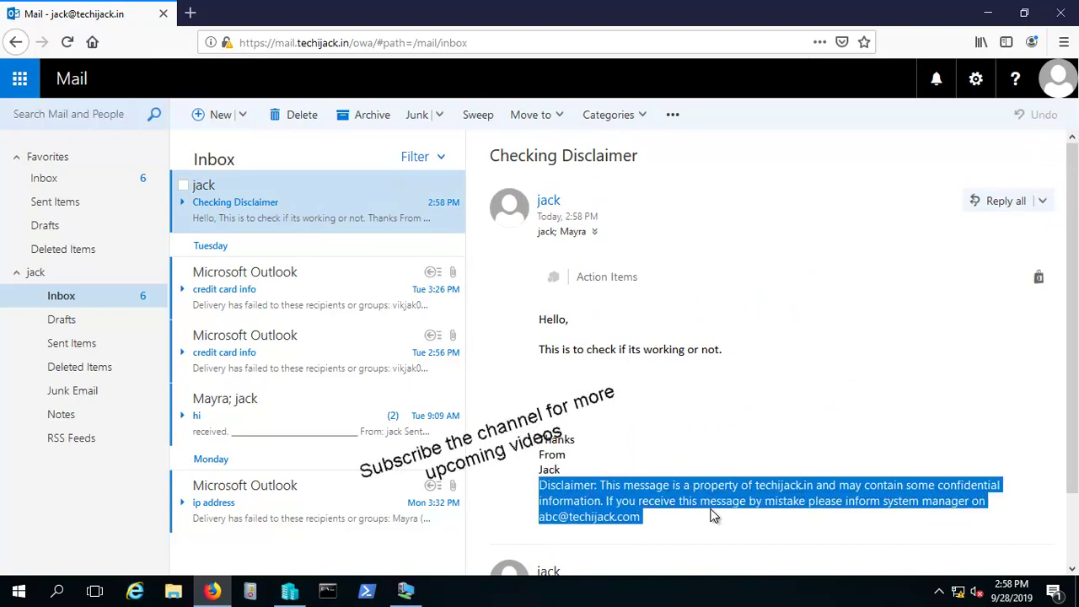
left_click(642, 484)
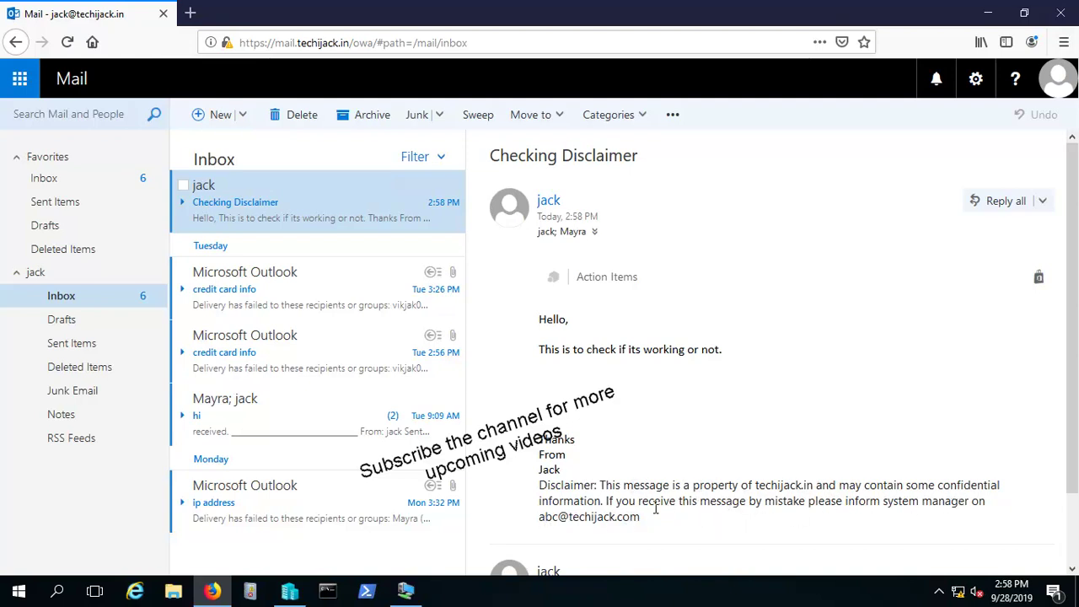
scroll(638, 388, "down", 2)
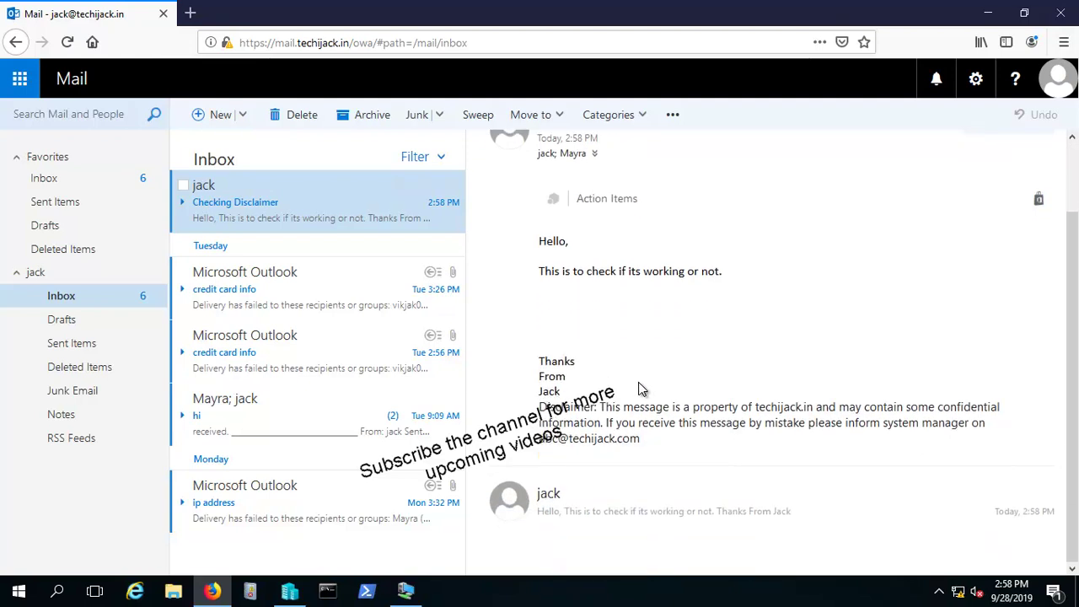